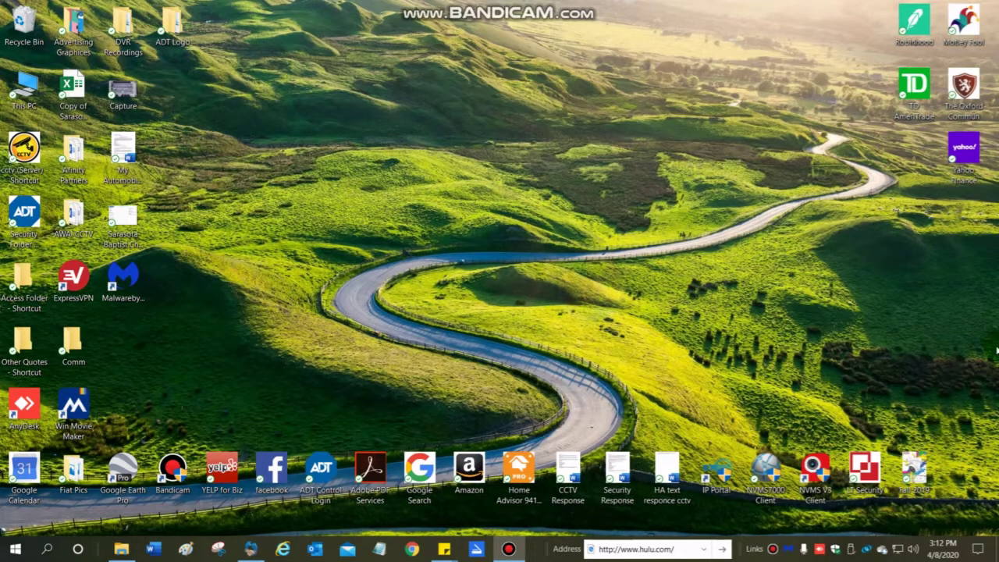
Launch the NVMS 7000 client from its desktop shortcut and wait for the empty Main View grid.
{"action": "left_click", "coordinate": [765, 473]}
{"action": "double_click", "coordinate": [767, 472]}
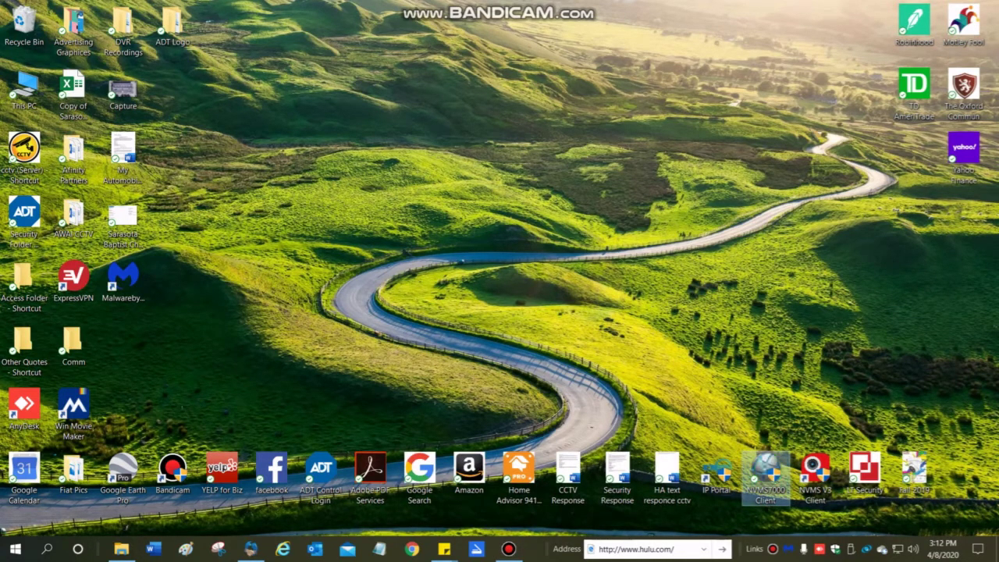
{"action": "left_click", "coordinate": [693, 393]}
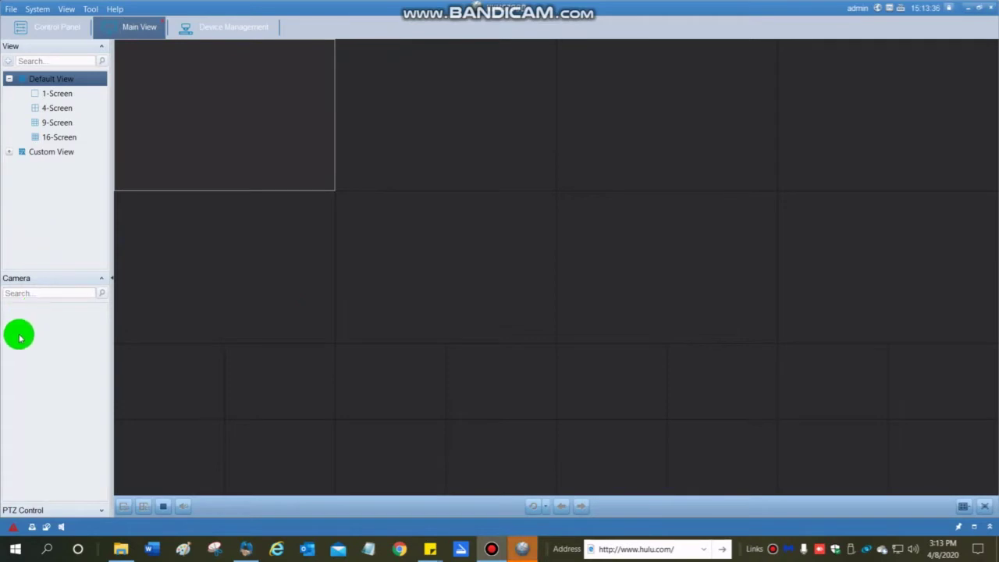
Open Device Management from the Control Panel, check the Group tab, then return to the Device list.
{"action": "left_click", "coordinate": [72, 30]}
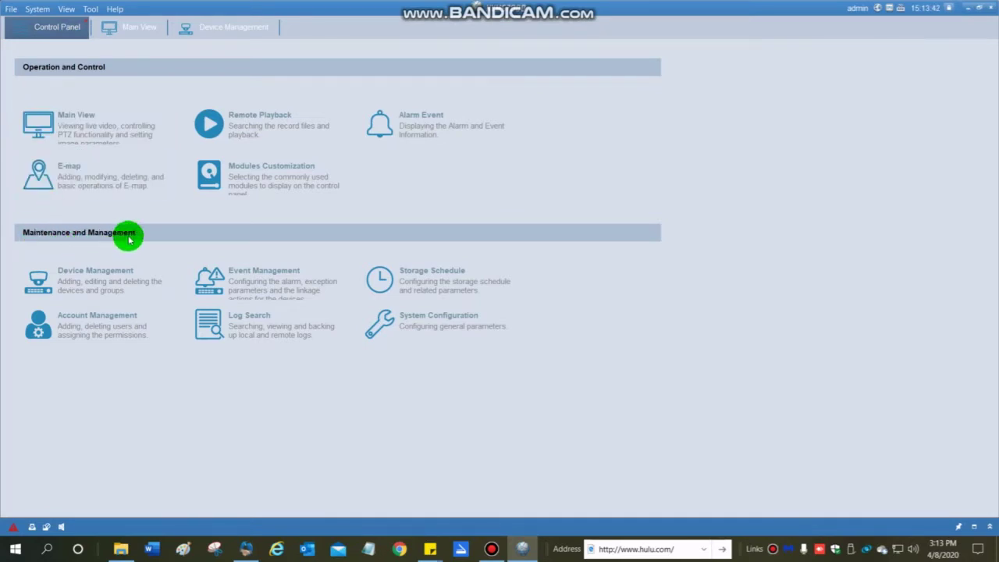
{"action": "left_click", "coordinate": [85, 283]}
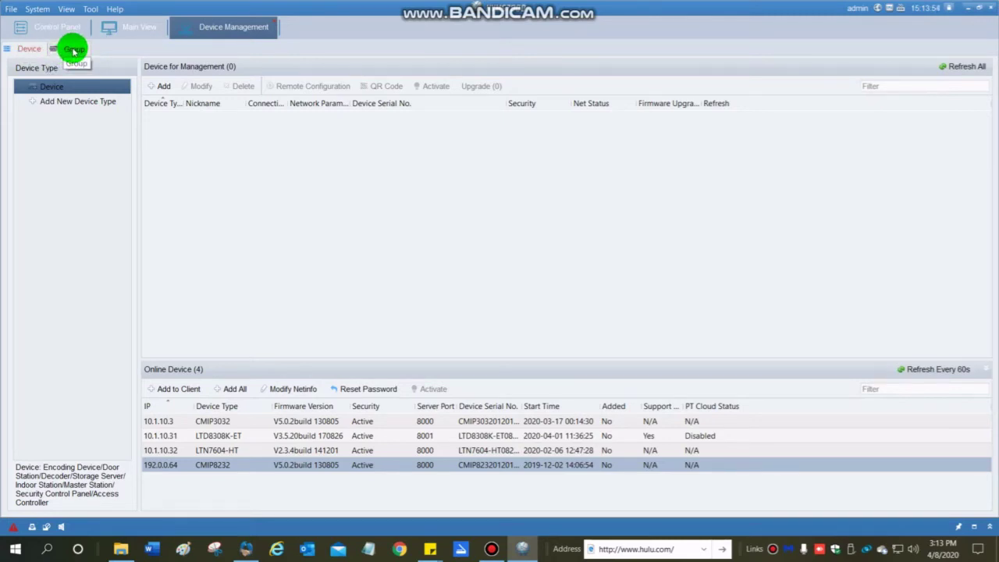
{"action": "left_click", "coordinate": [74, 50]}
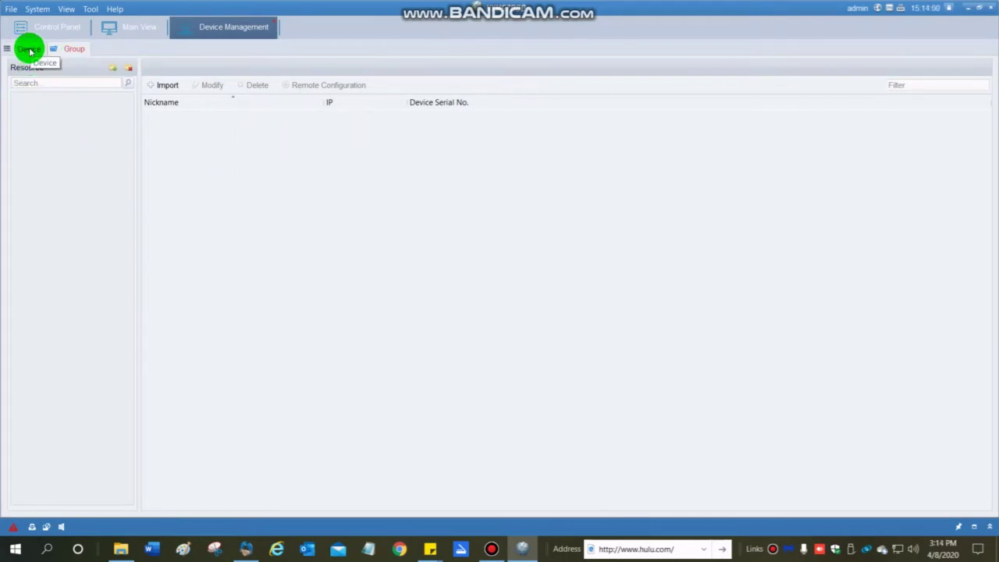
{"action": "left_click", "coordinate": [29, 50]}
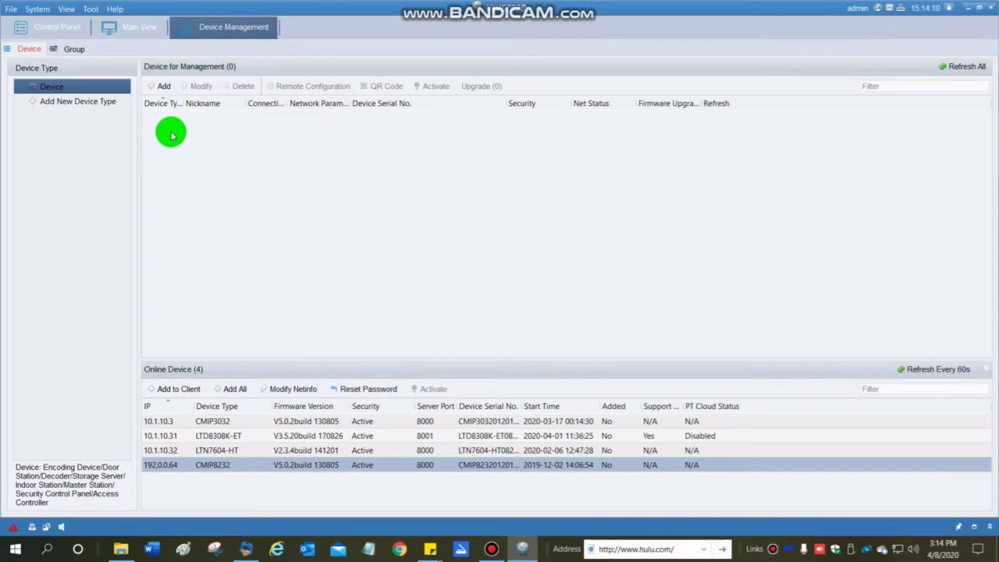
Start a new IP/Domain device with nickname 'Bart' and address bart.dvrlists.com.
{"action": "left_click", "coordinate": [158, 87]}
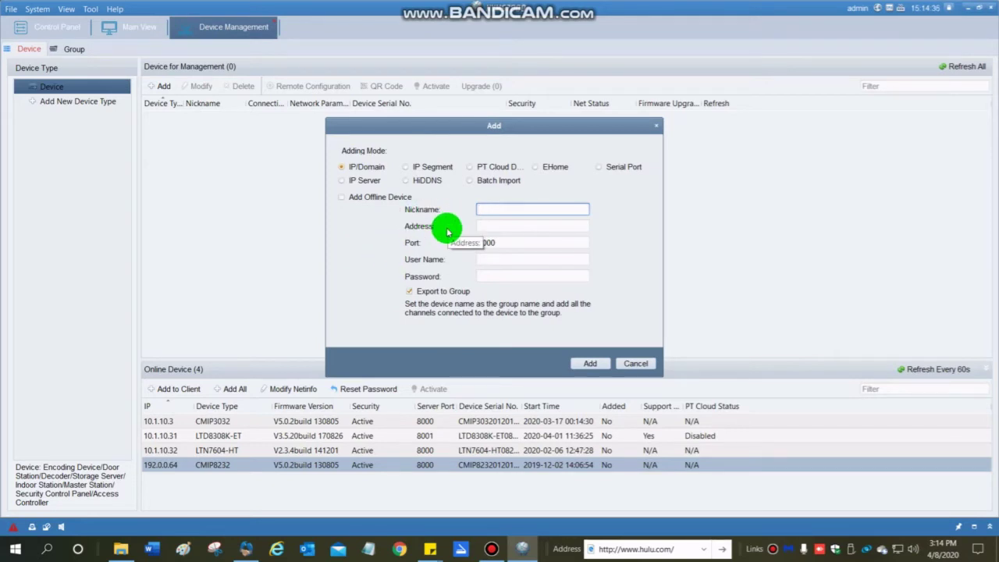
{"action": "type", "text": "Bart"}
{"action": "key", "text": "Tab"}
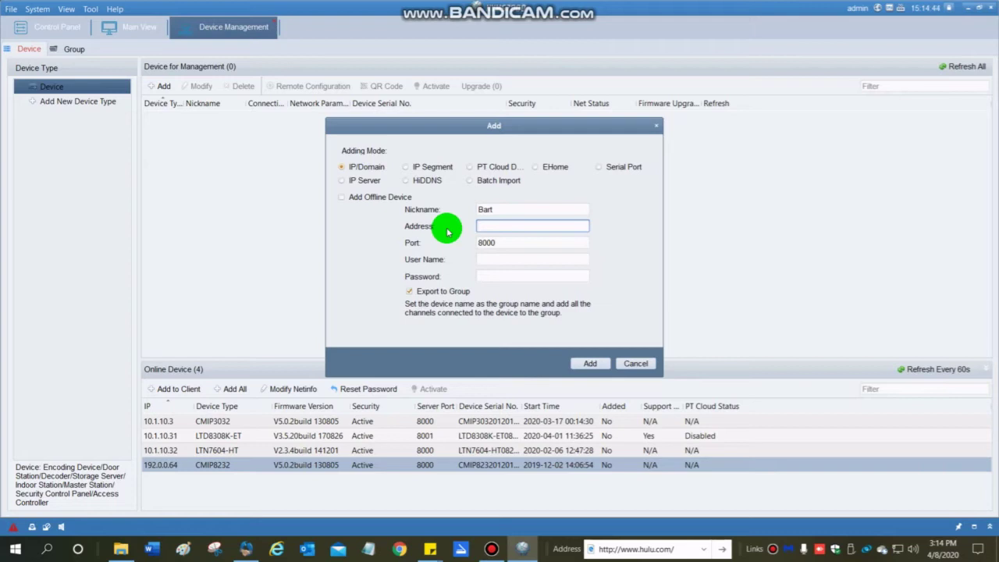
{"action": "type", "text": "BART"}
{"action": "key", "text": "BackSpace"}
{"action": "key", "text": "BackSpace"}
{"action": "key", "text": "BackSpace"}
{"action": "key", "text": "BackSpace"}
{"action": "type", "text": "bart.dvrlists.com"}
Keep port 8000 and fill in the device's login user name and password.
{"action": "key", "text": "Tab"}
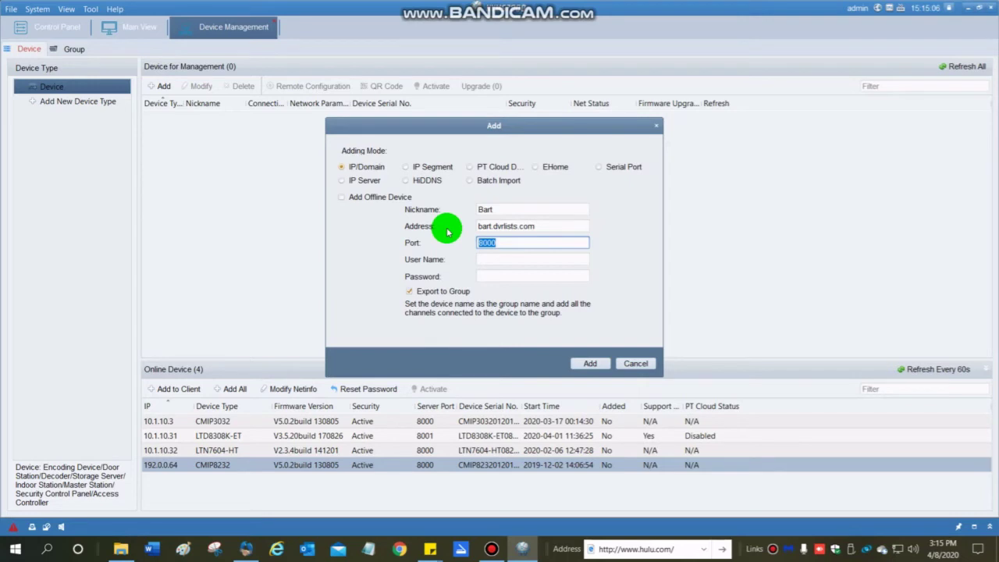
{"action": "key", "text": "BackSpace"}
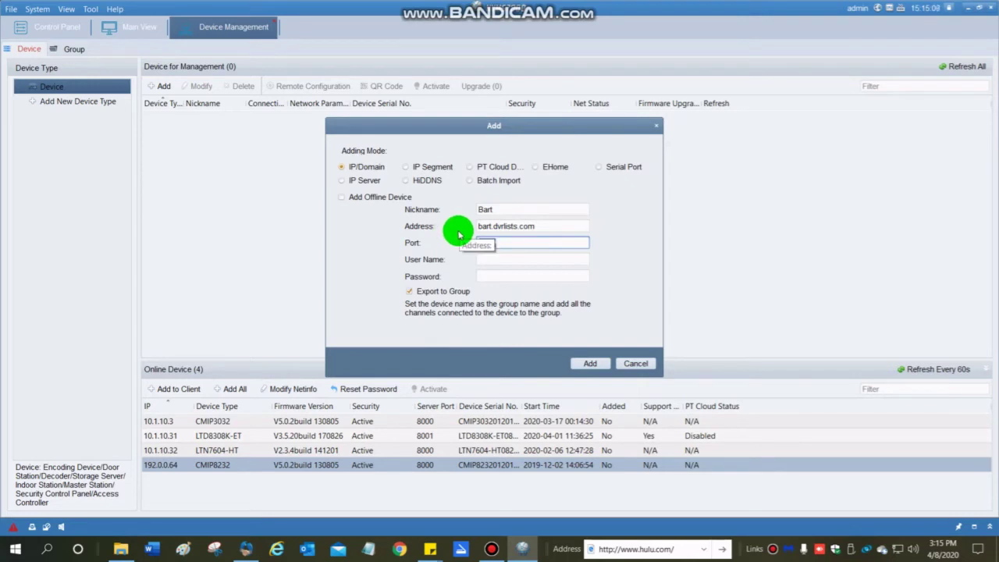
{"action": "key", "text": "ctrl+z"}
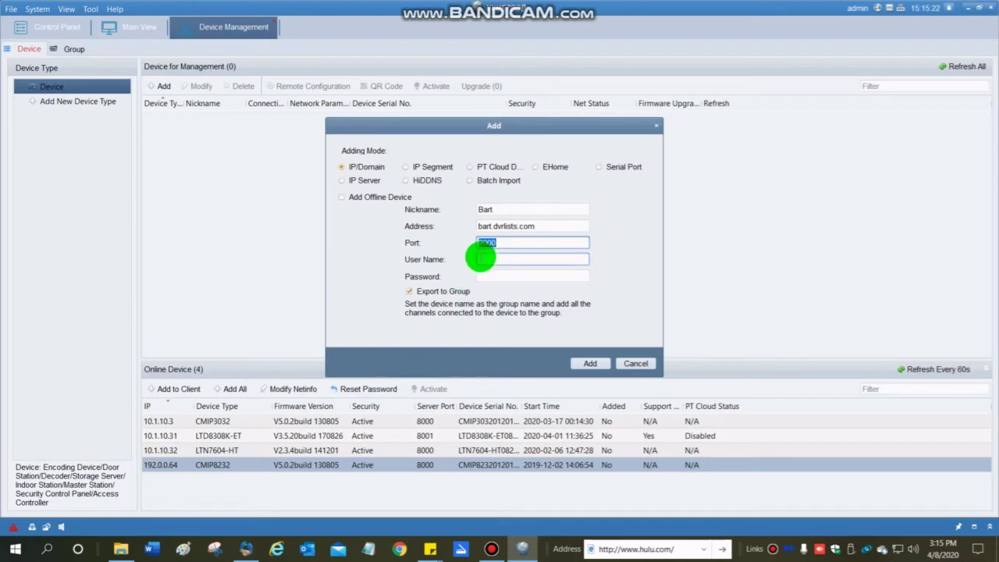
{"action": "left_click", "coordinate": [481, 259]}
{"action": "type", "text": "a"}
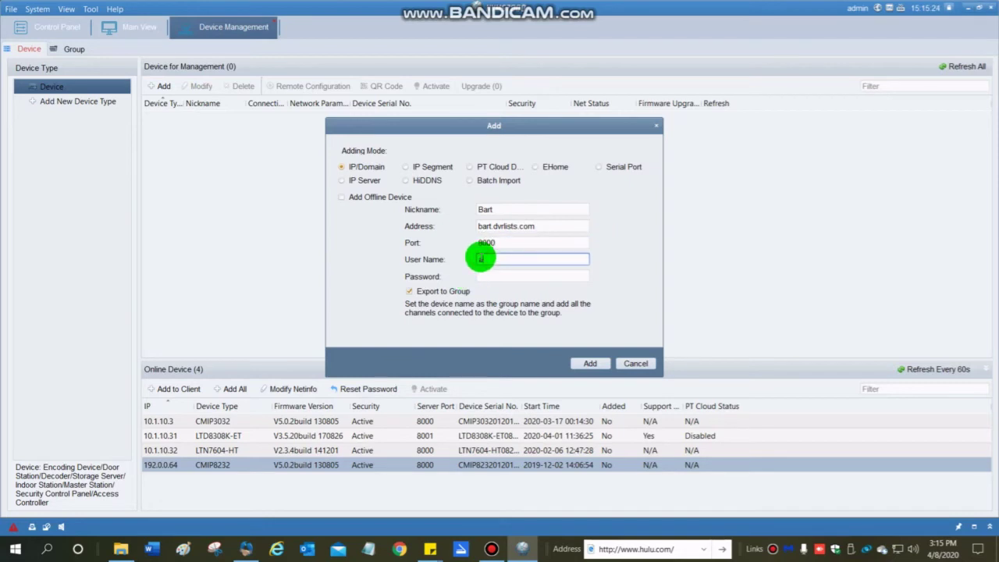
{"action": "type", "text": "dmin"}
{"action": "key", "text": "Tab"}
{"action": "type", "text": "••"}
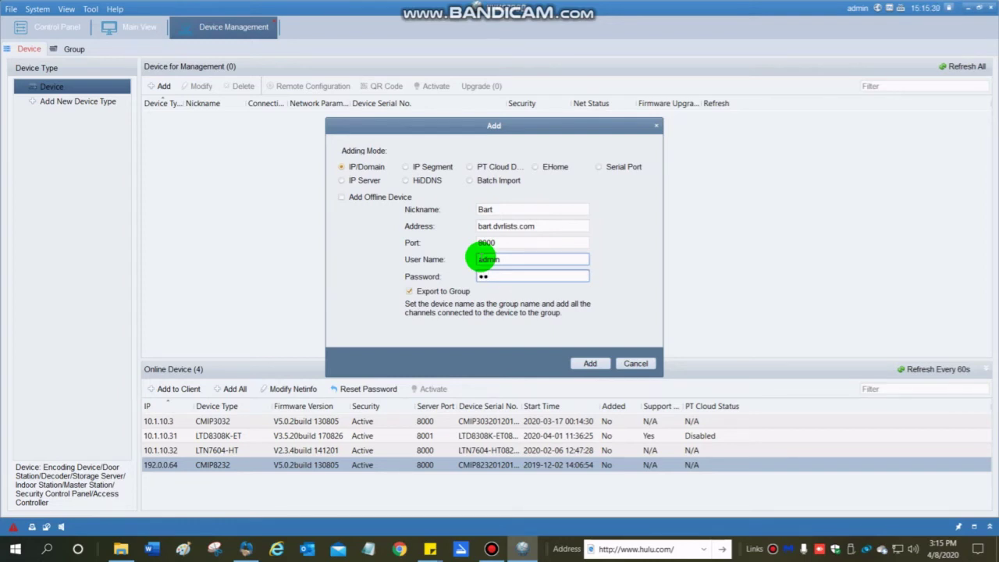
{"action": "type", "text": "••••••"}
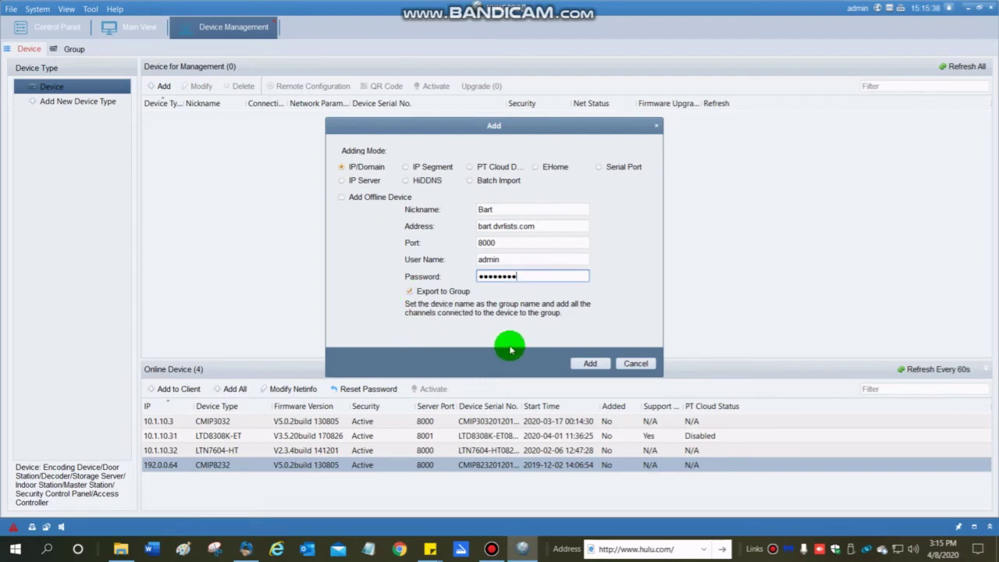
Save the Bart device to the managed list and switch to the Main View.
{"action": "left_click", "coordinate": [586, 365]}
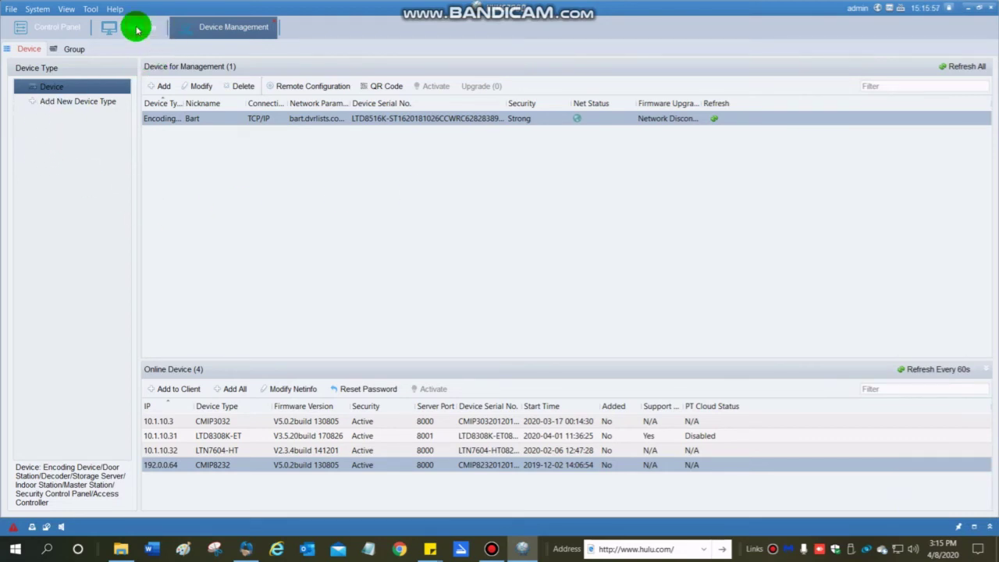
{"action": "left_click", "coordinate": [137, 27]}
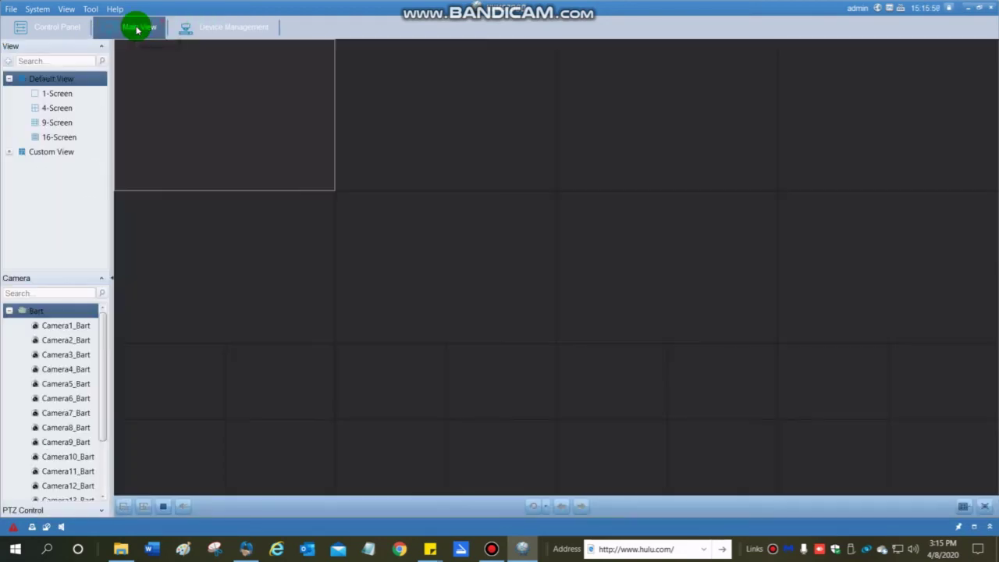
Drag Camera1_Bart, Camera2_Bart, then the whole Bart group onto the live view grid.
{"action": "left_click", "coordinate": [9, 310]}
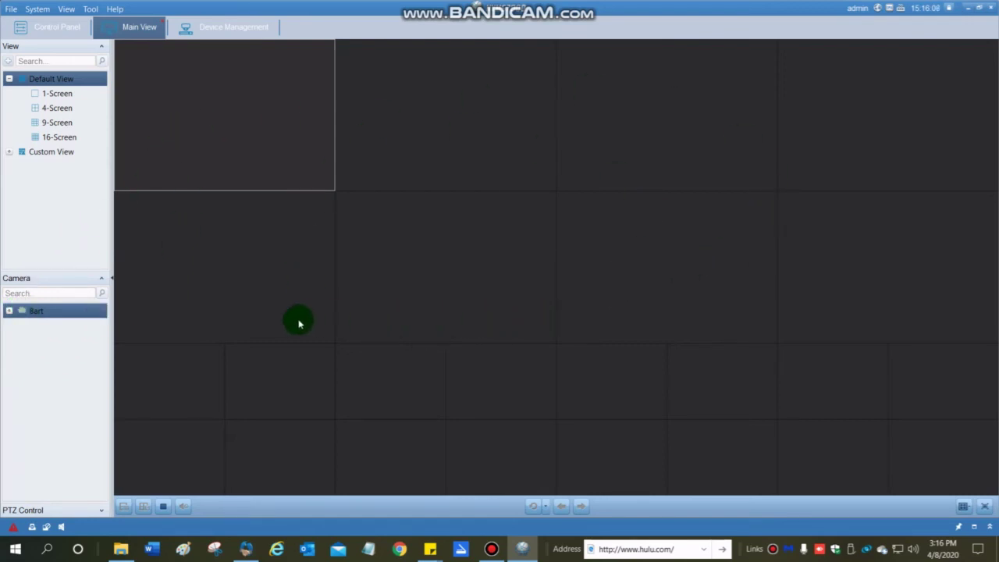
{"action": "left_click", "coordinate": [10, 312]}
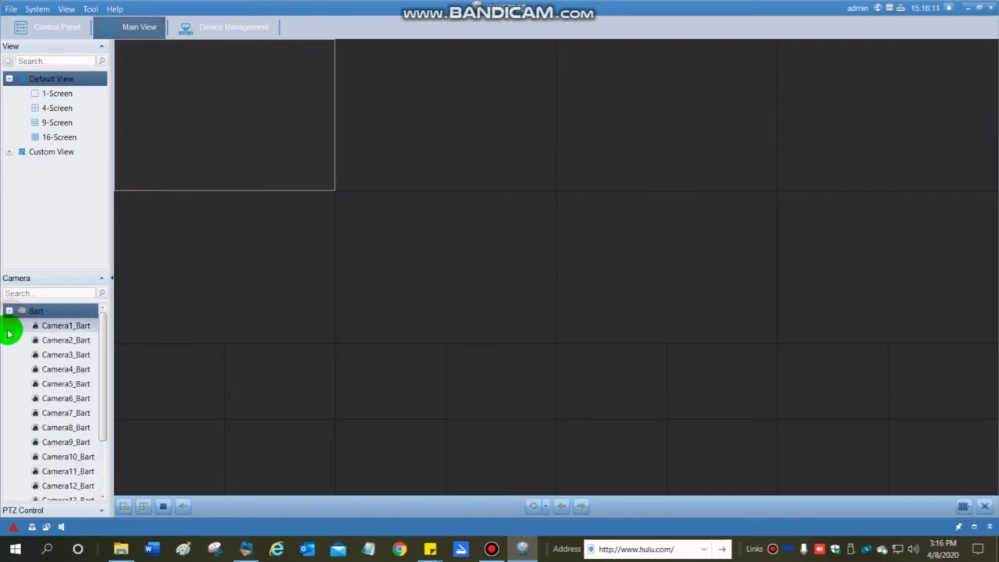
{"action": "left_click_drag", "start_coordinate": [53, 325], "coordinate": [179, 183]}
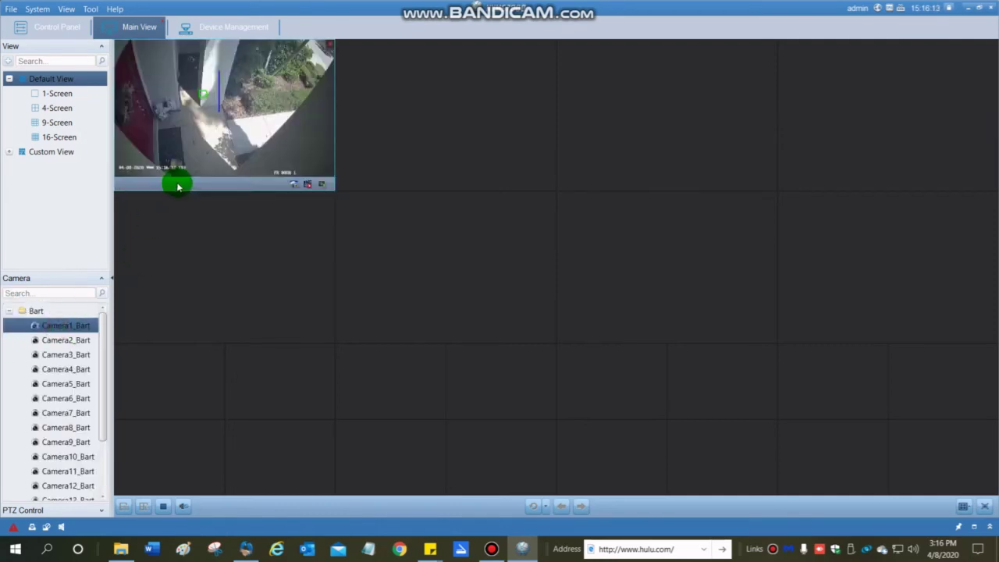
{"action": "left_click_drag", "start_coordinate": [18, 339], "coordinate": [363, 117]}
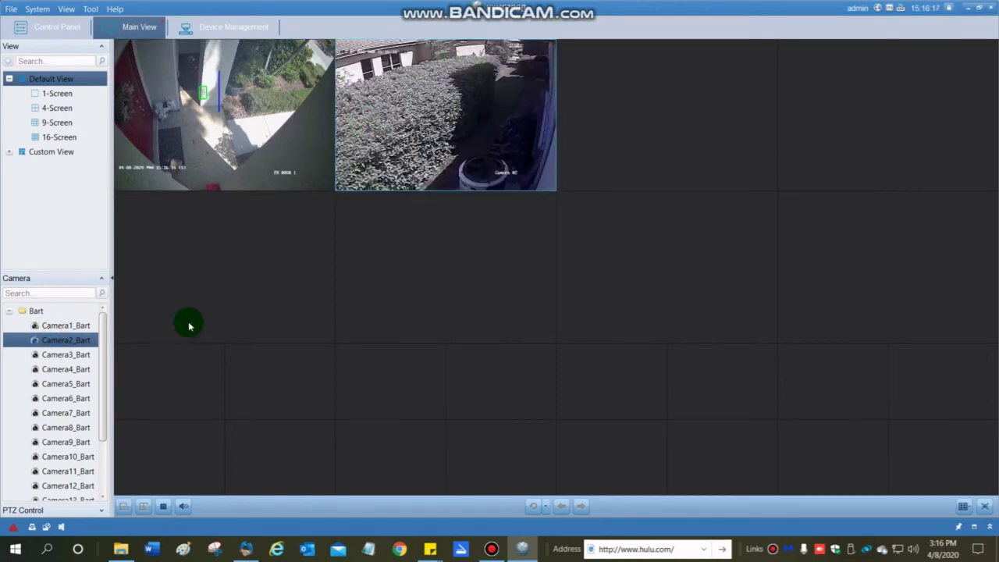
{"action": "left_click", "coordinate": [34, 313]}
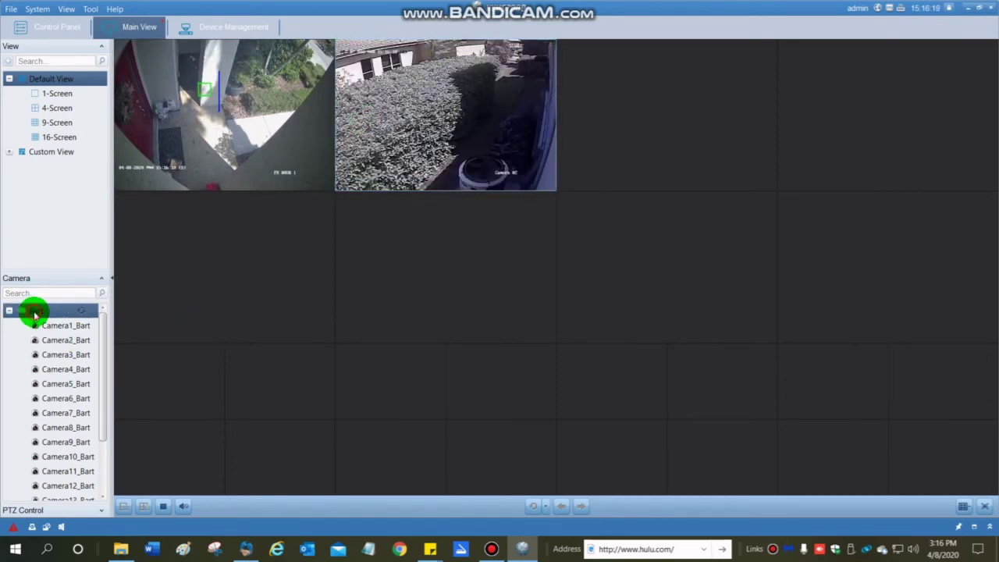
{"action": "left_click_drag", "start_coordinate": [35, 312], "coordinate": [201, 173]}
{"action": "left_click_drag", "start_coordinate": [211, 117], "coordinate": [211, 117]}
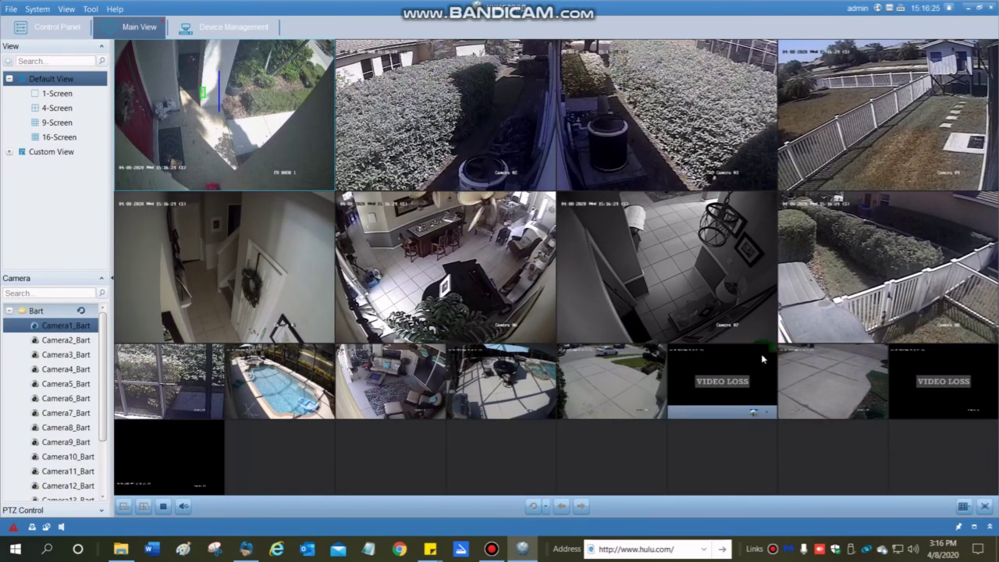
Remove the VIDEO LOSS tile and move the driveway feed into the empty cell beside it.
{"action": "left_click_drag", "start_coordinate": [769, 344], "coordinate": [732, 396]}
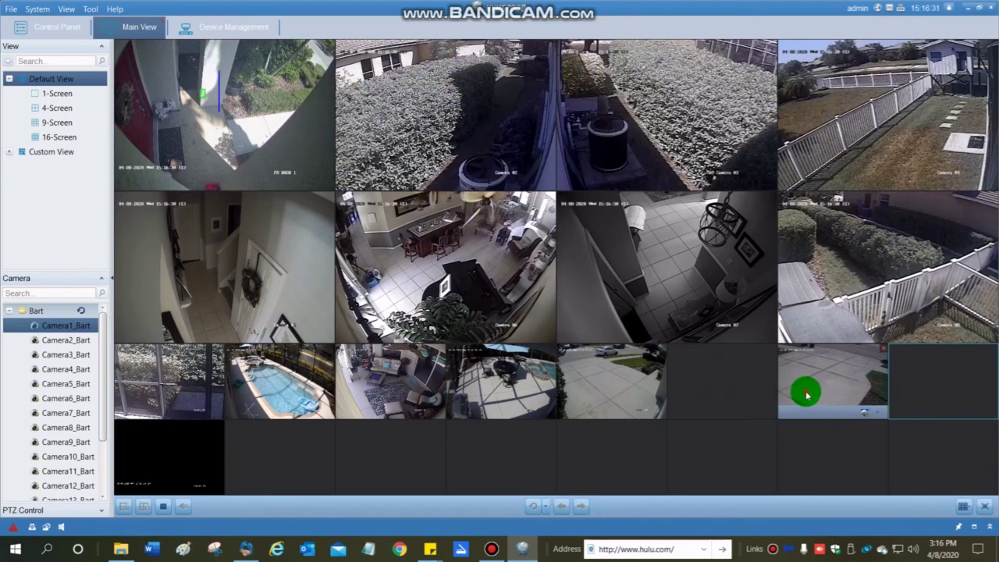
{"action": "left_click_drag", "start_coordinate": [803, 390], "coordinate": [710, 406]}
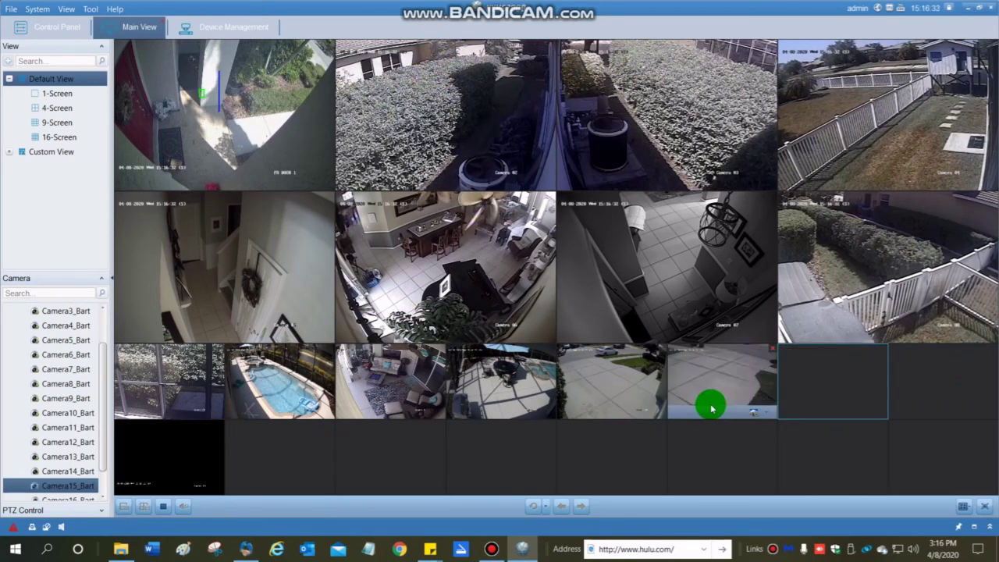